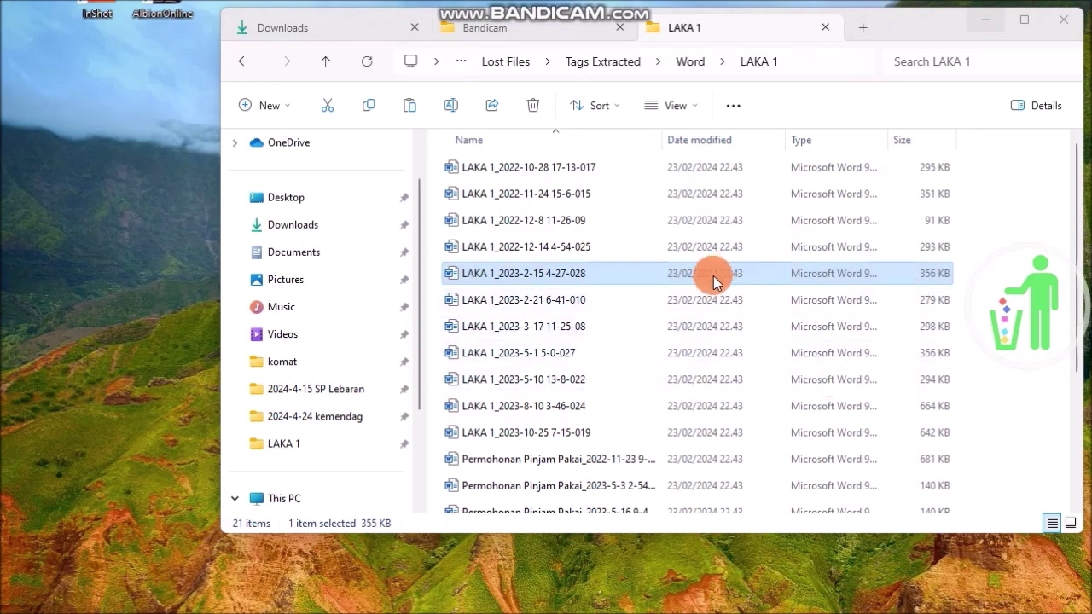
pyautogui.click(673, 305)
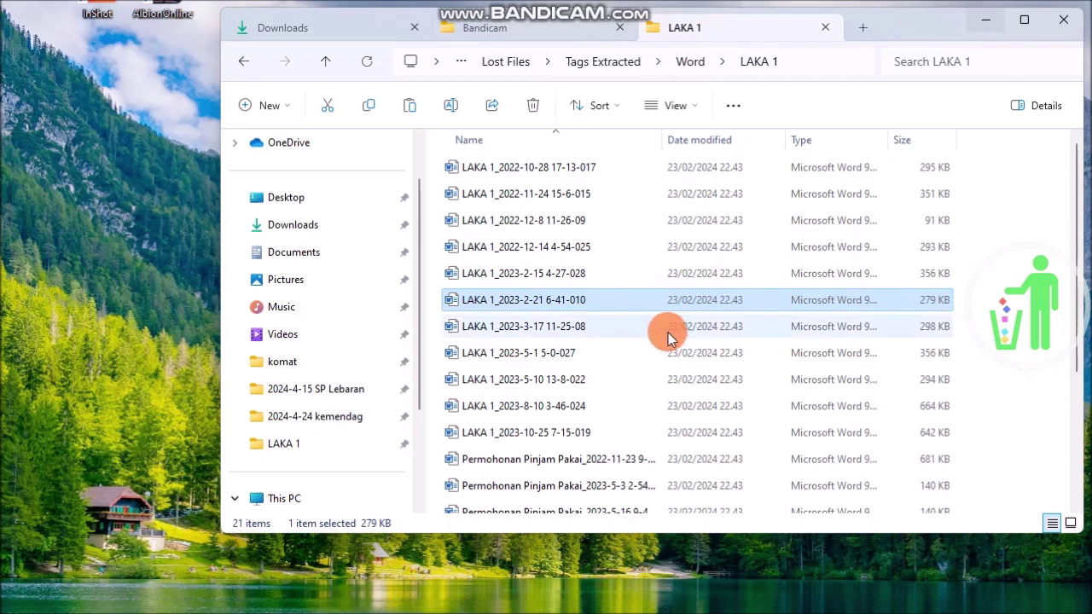
pyautogui.click(668, 333)
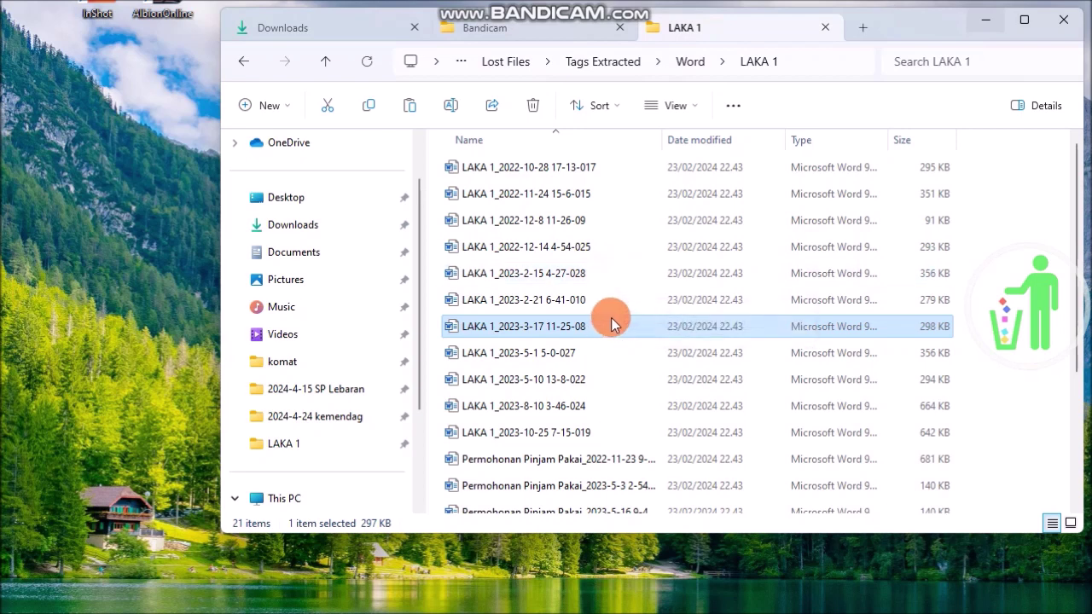
pyautogui.moveTo(612, 319)
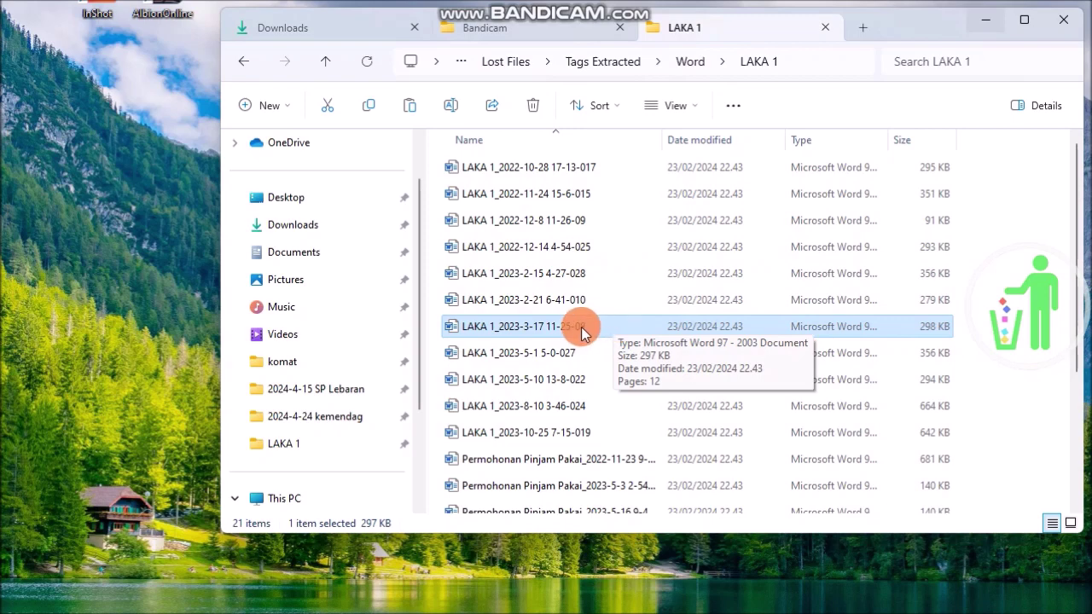
pyautogui.doubleClick(581, 327)
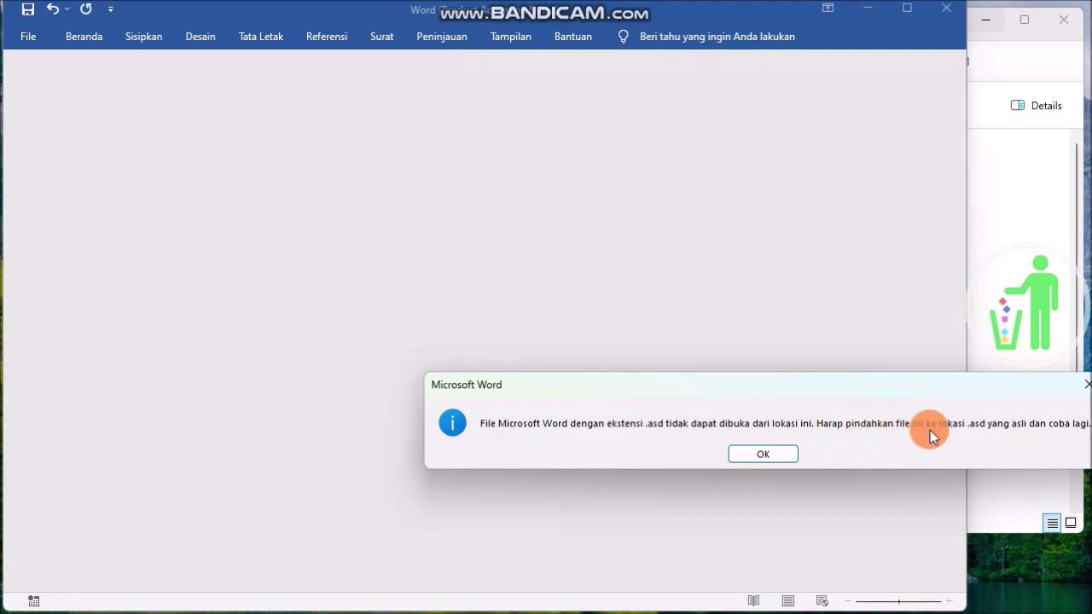
# Dismiss the .asd location error and activation notice, then return to Explorer's LAKA 1 folder
pyautogui.click(783, 457)
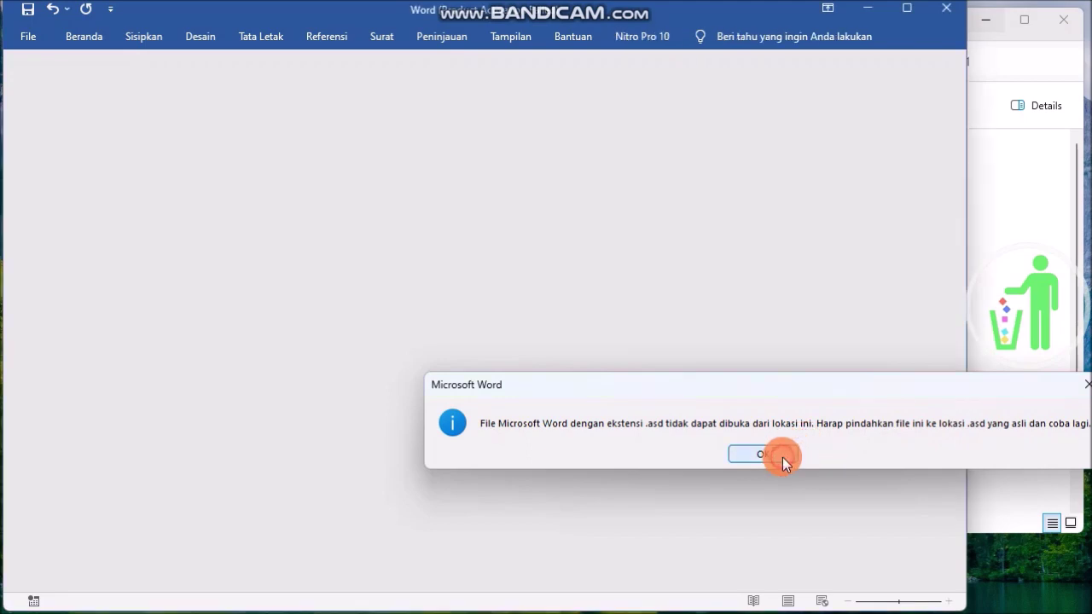
pyautogui.click(715, 130)
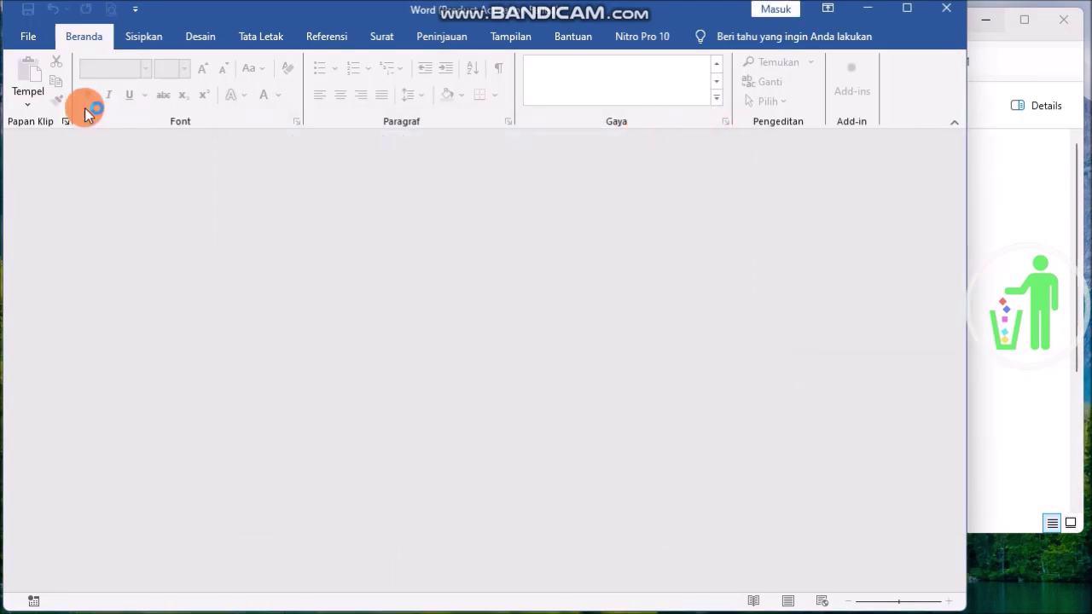
pyautogui.click(988, 251)
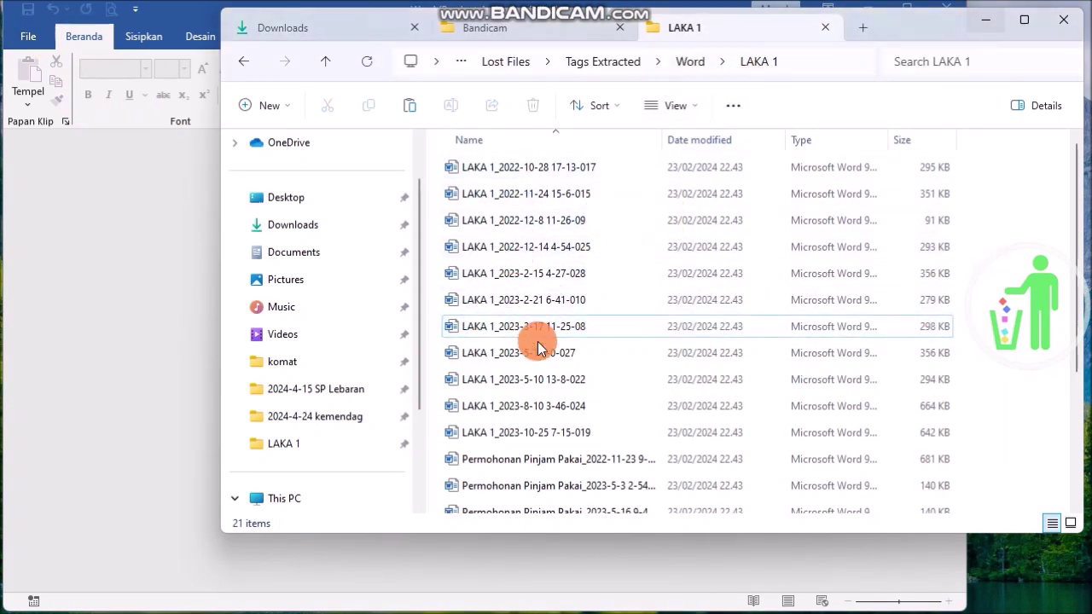
# Close the empty Word window and relaunch Word from the Start menu
pyautogui.click(100, 213)
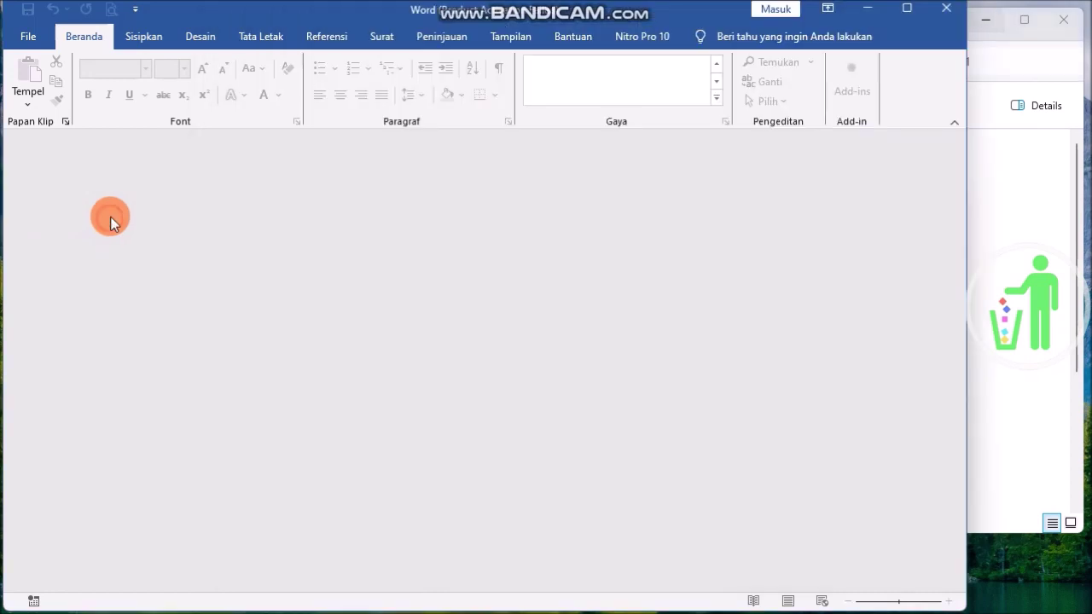
pyautogui.click(930, 12)
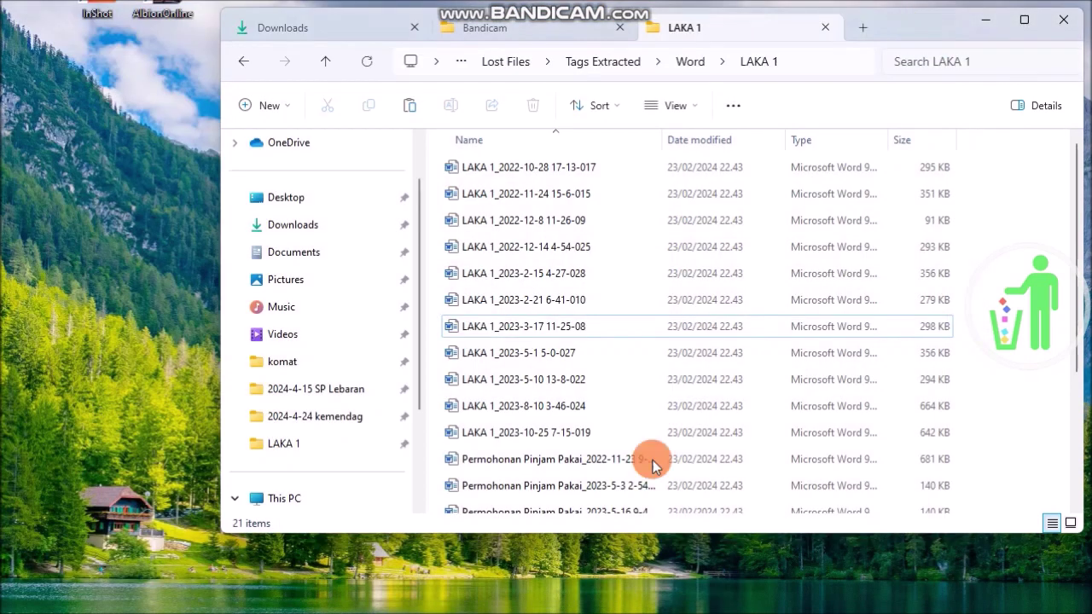
pyautogui.press('super')
pyautogui.click(551, 356)
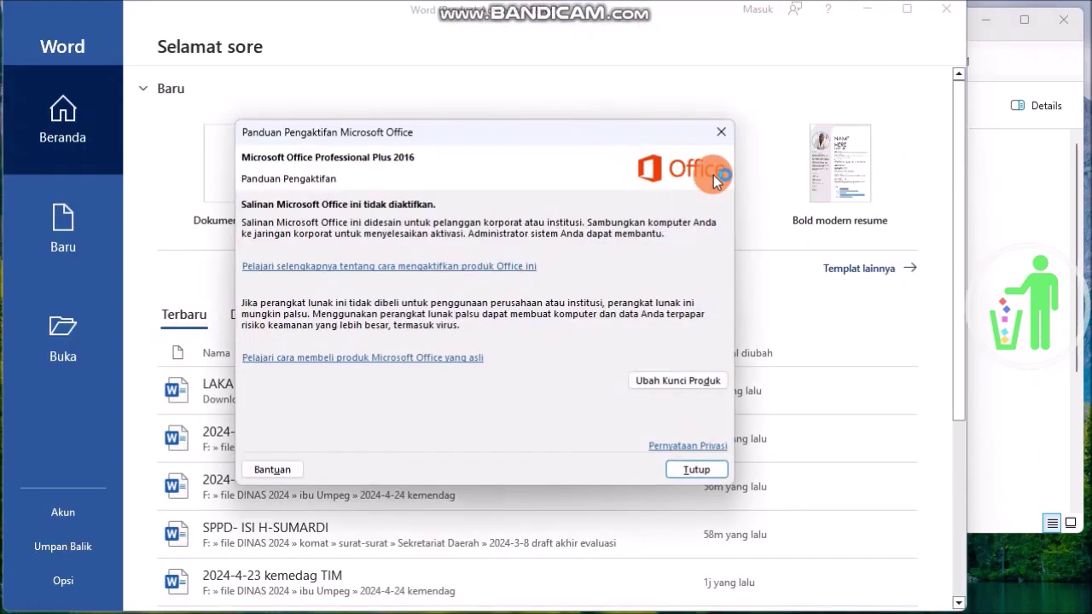
# Dismiss the activation notice and create the blank document Dokumen1, showing the File backstage
pyautogui.click(717, 128)
pyautogui.click(240, 187)
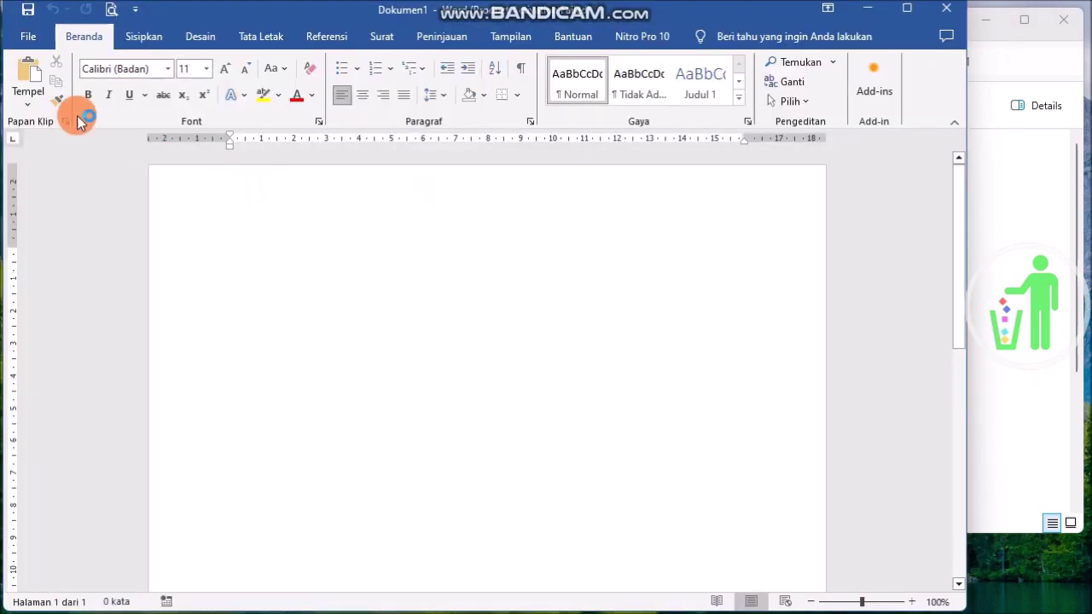
pyautogui.click(31, 40)
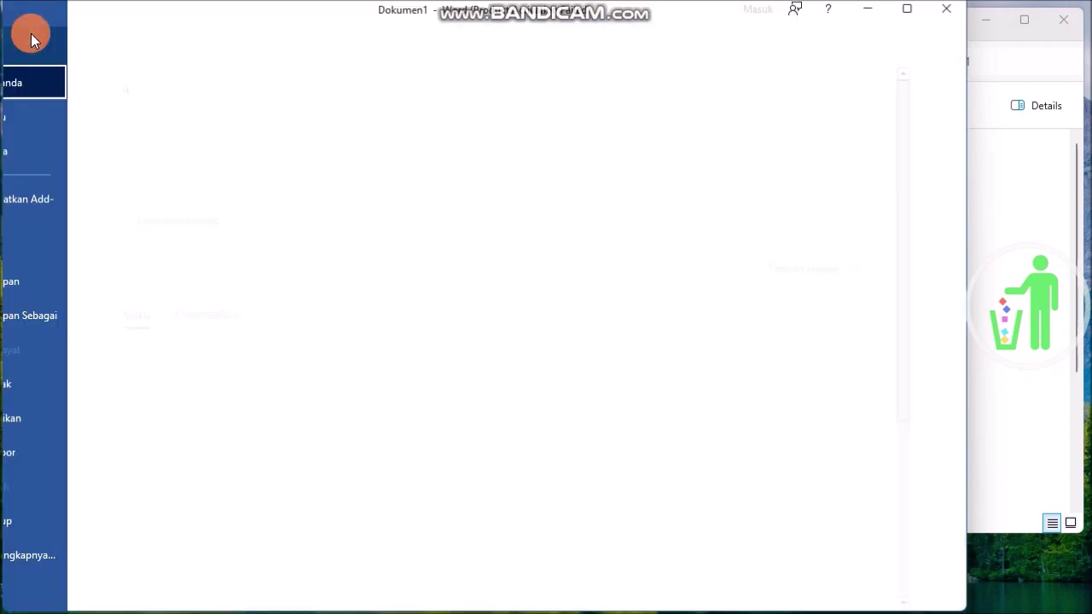
# From the Info page, choose Kelola Dokumen > Pulihkan Dokumen Yang Belum Disimpan
pyautogui.moveTo(963, 318); pyautogui.dragTo(832, 311)
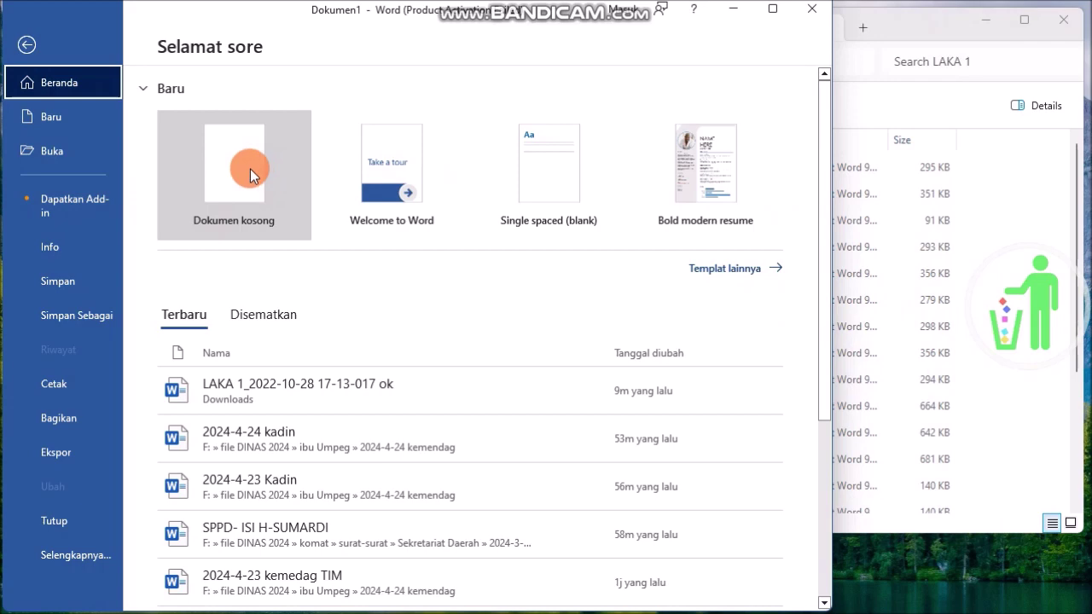
pyautogui.click(52, 247)
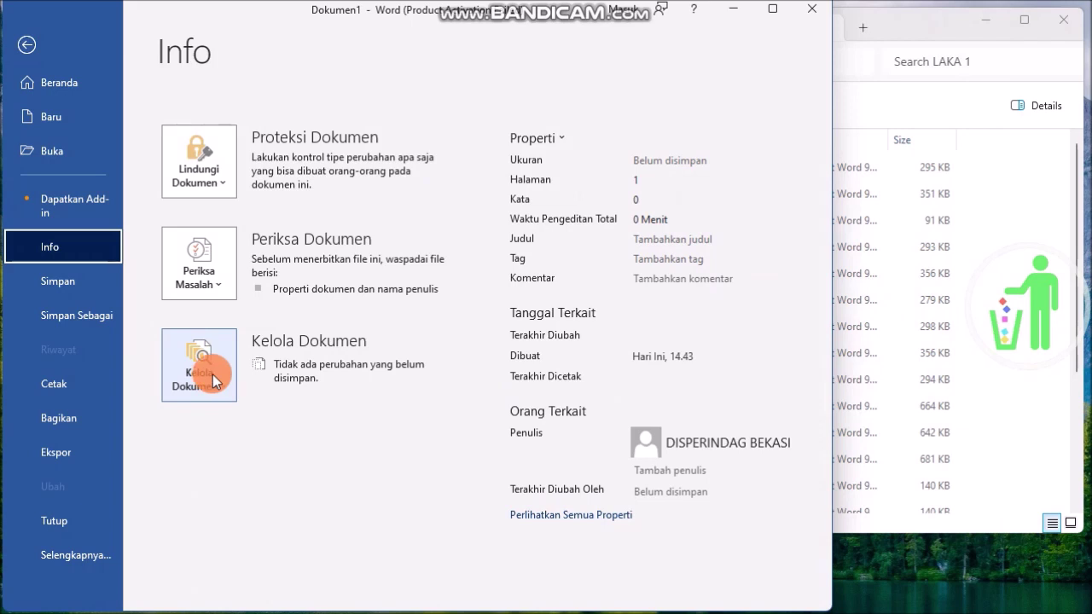
pyautogui.click(213, 375)
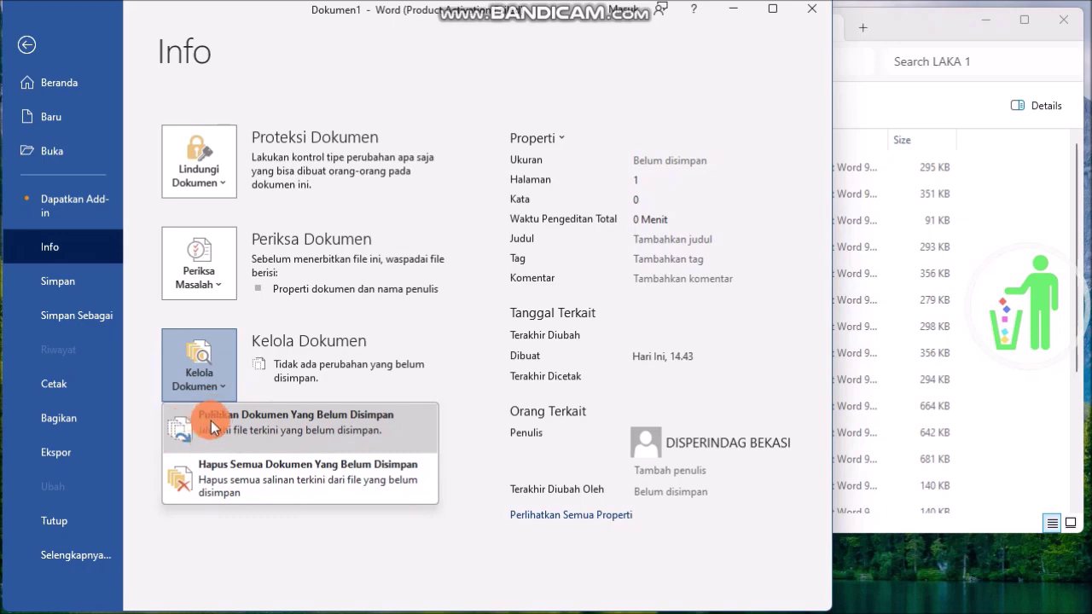
pyautogui.click(239, 422)
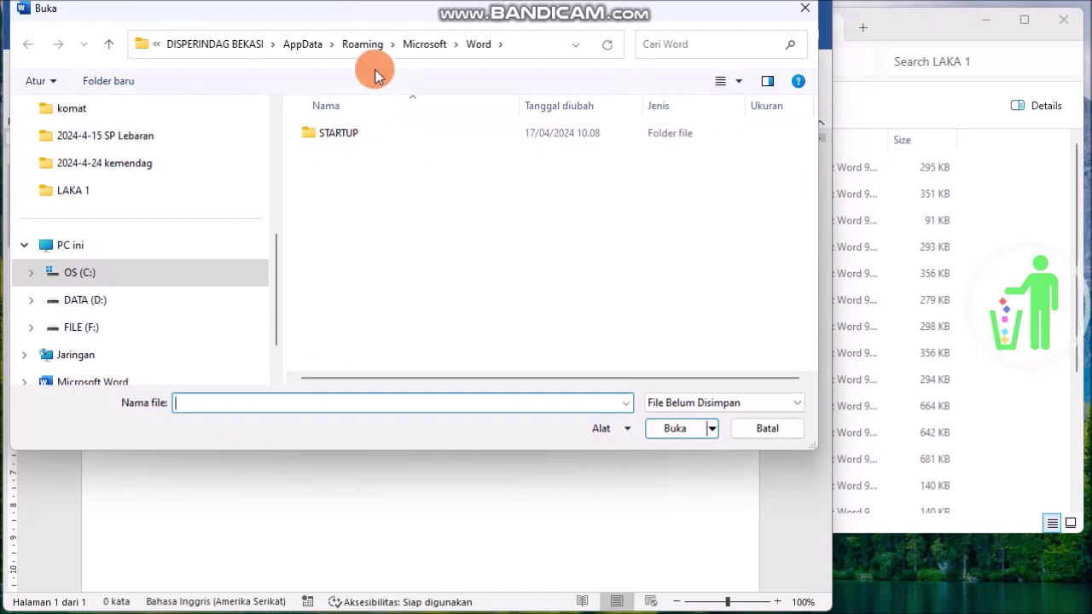
pyautogui.click(911, 326)
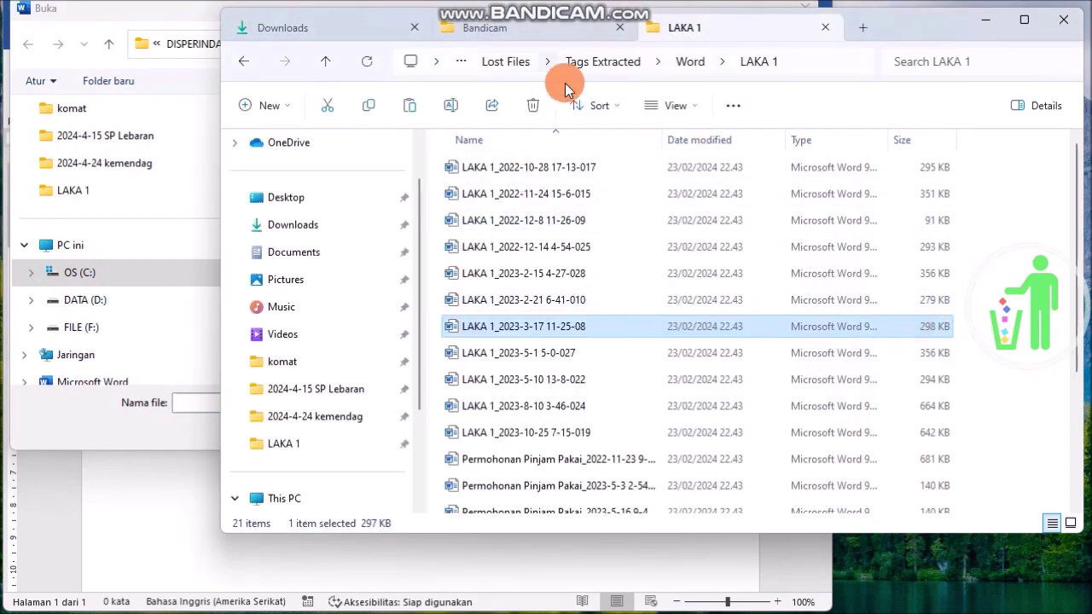
pyautogui.rightClick(574, 330)
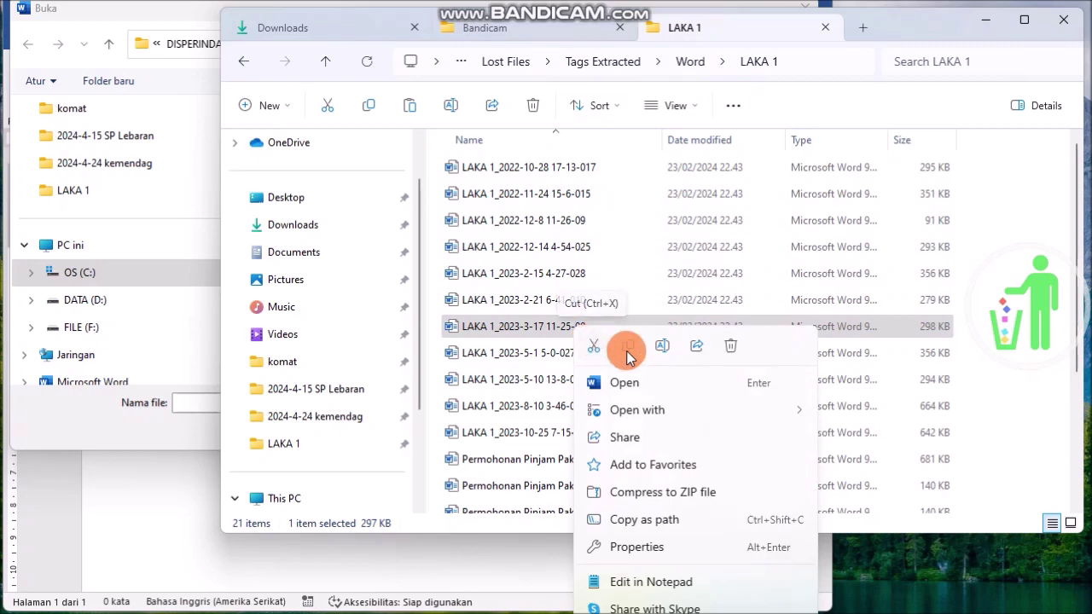
pyautogui.click(627, 350)
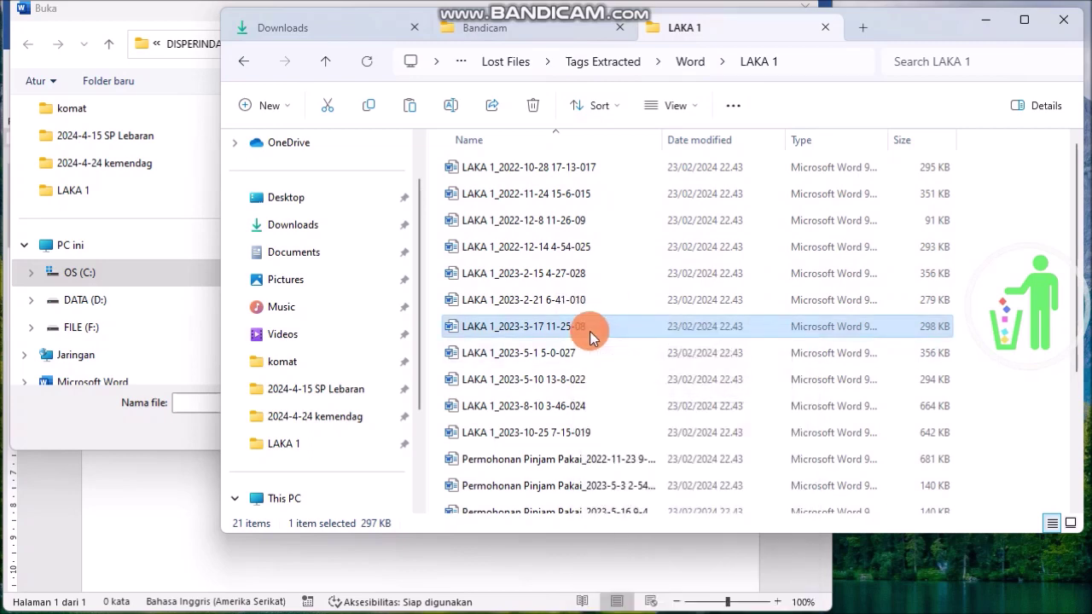
pyautogui.click(161, 12)
pyautogui.click(398, 217)
pyautogui.write('LAKA 1_2023-3-17 11-25-08')
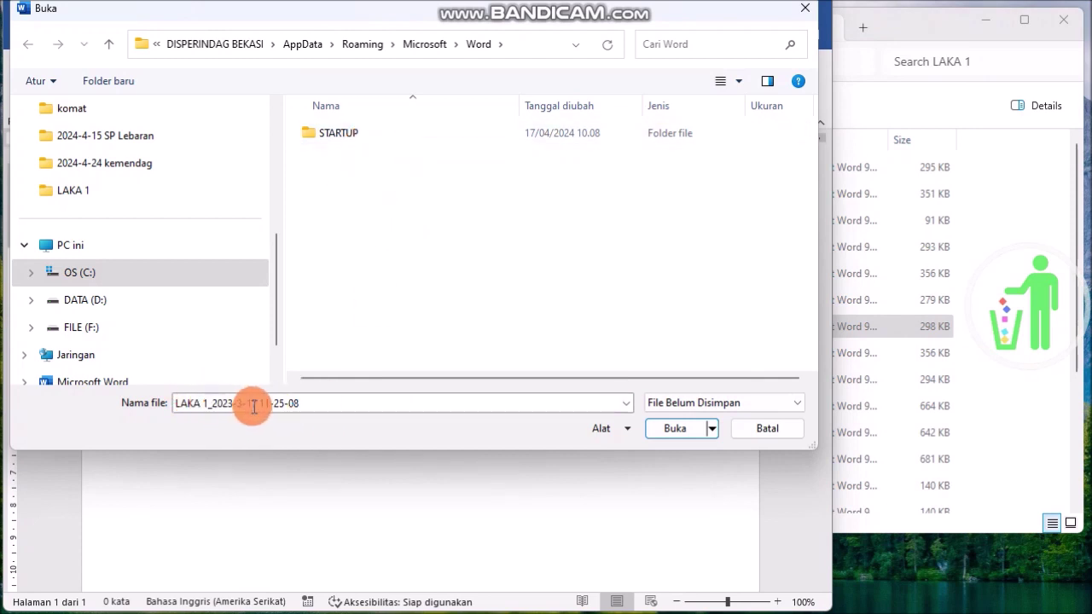
# Open the recovered report and start Simpan Sebagai, browsing for a save folder
pyautogui.click(675, 428)
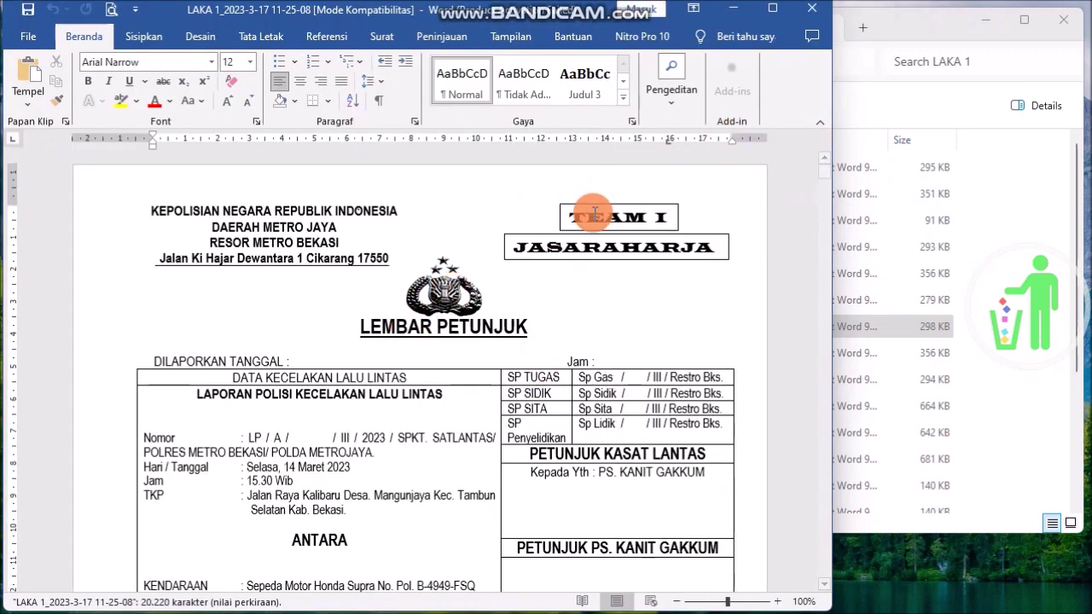
pyautogui.click(30, 36)
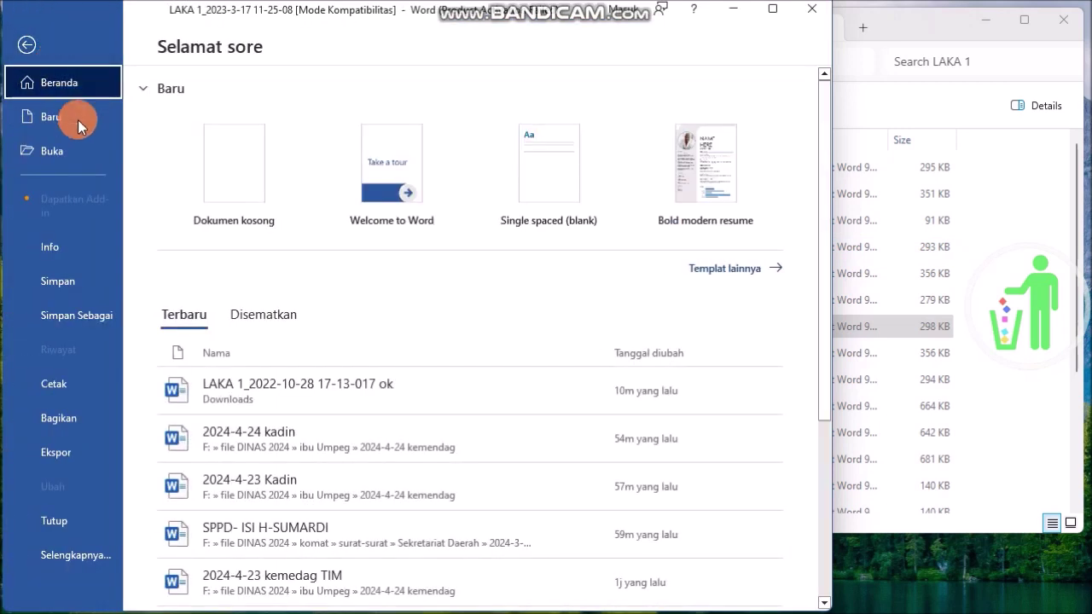
pyautogui.click(69, 314)
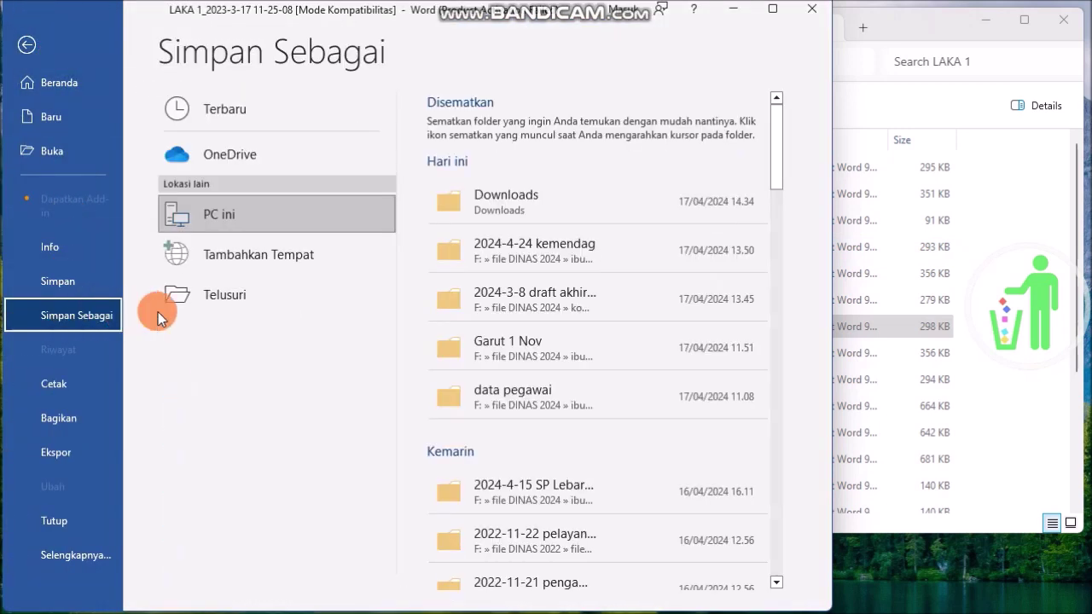
pyautogui.click(207, 302)
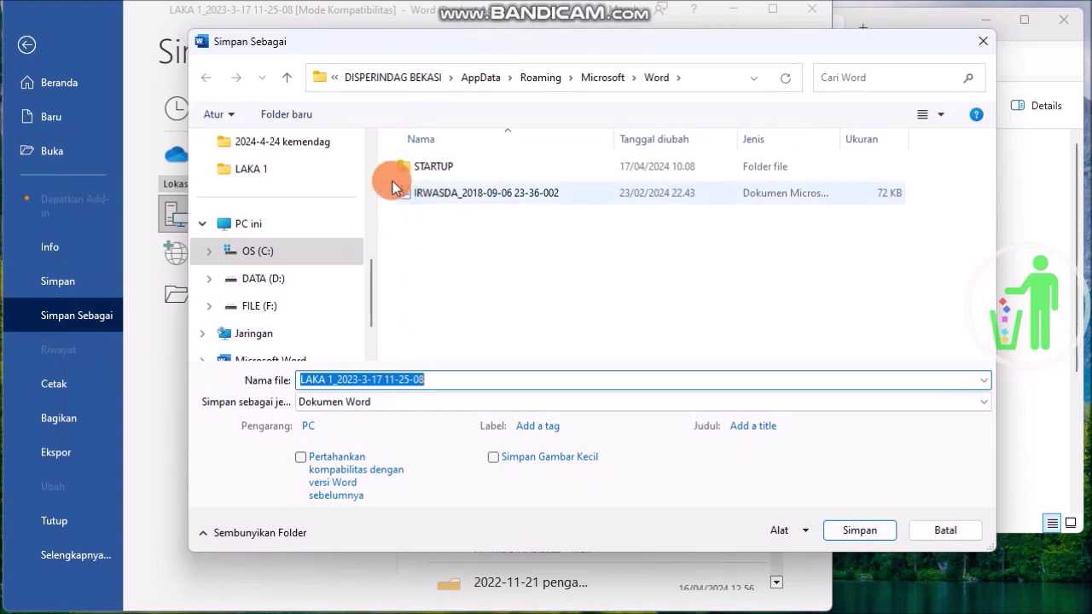
pyautogui.scroll(5, 334, 288)
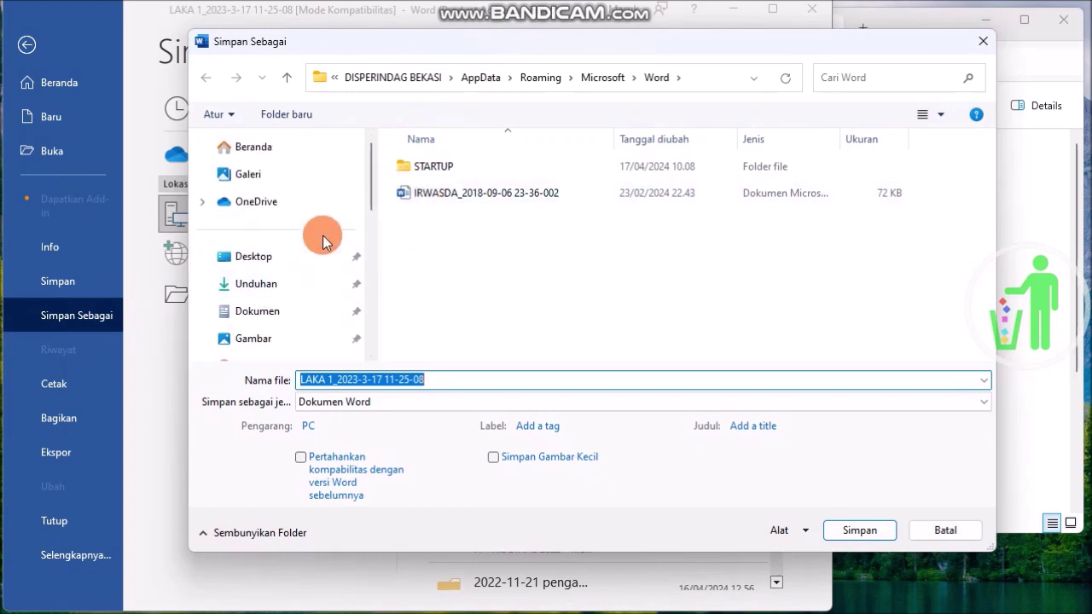
pyautogui.click(269, 283)
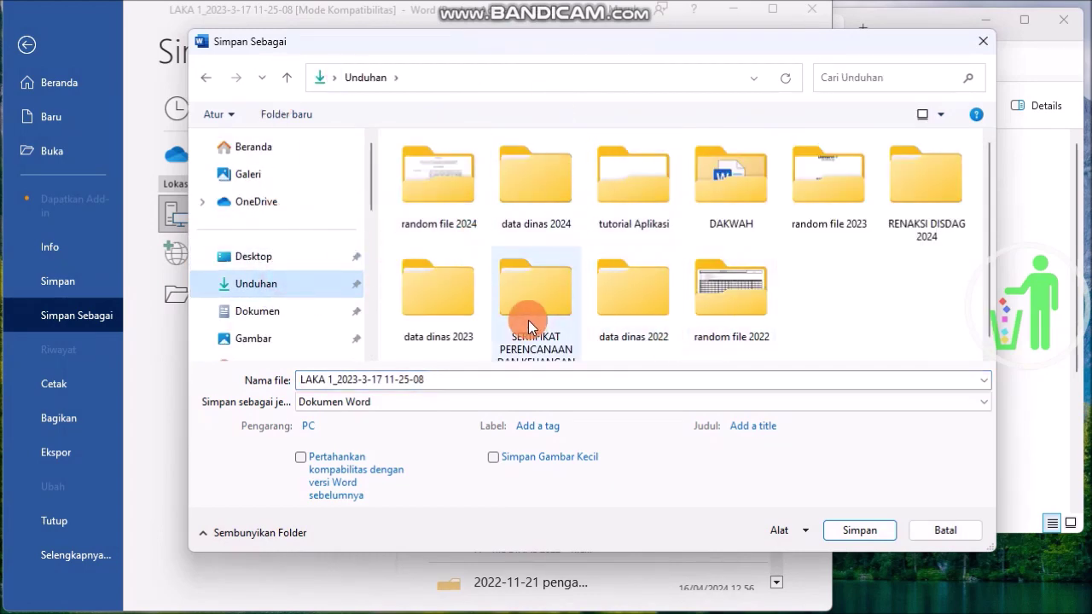
pyautogui.click(448, 378)
pyautogui.click(448, 378)
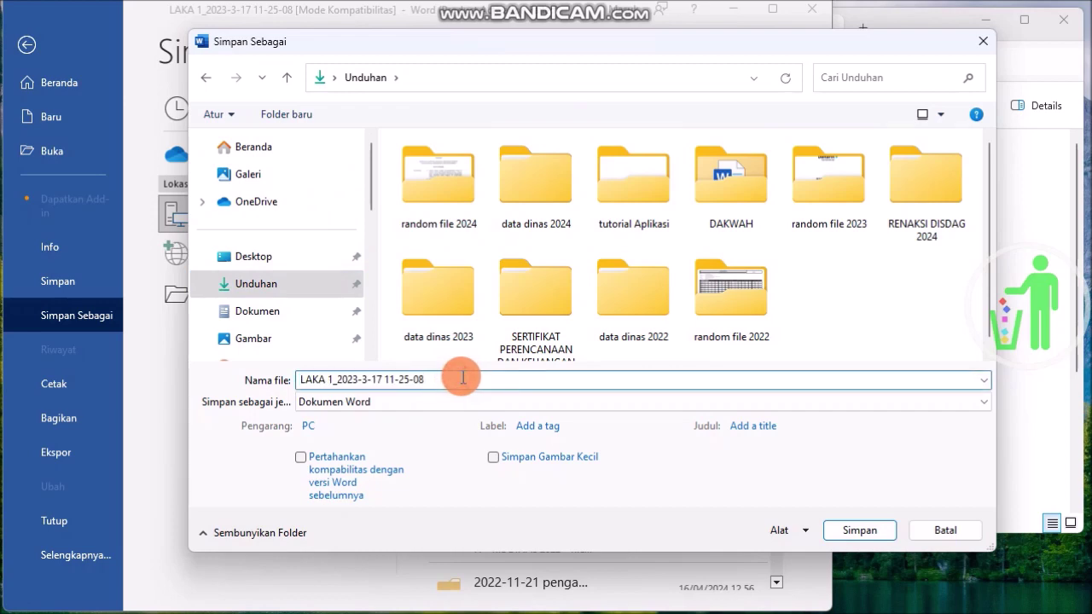
pyautogui.write(' ok')
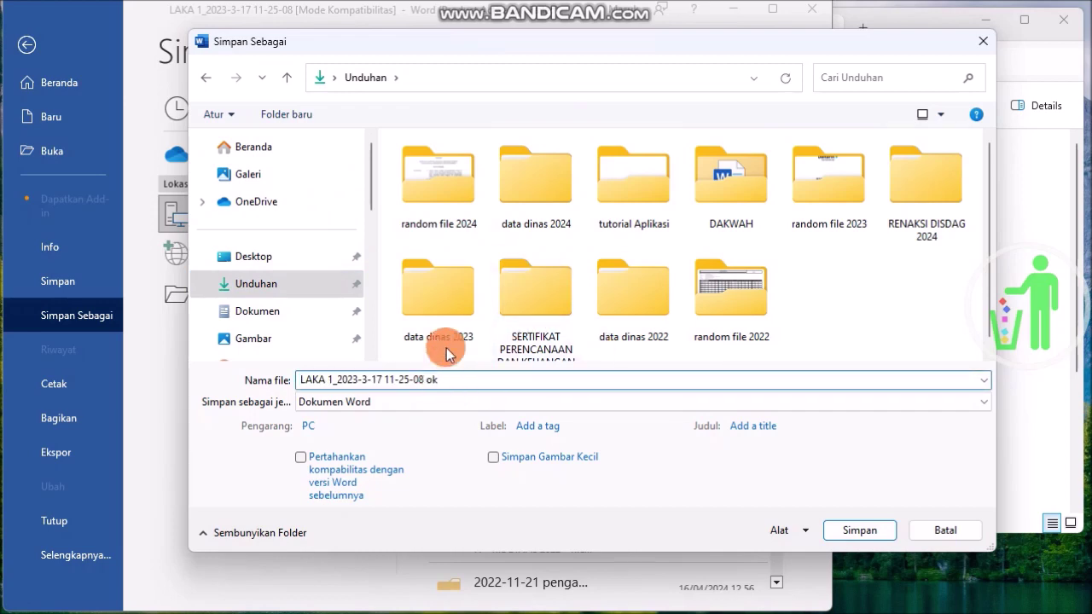
pyautogui.click(864, 529)
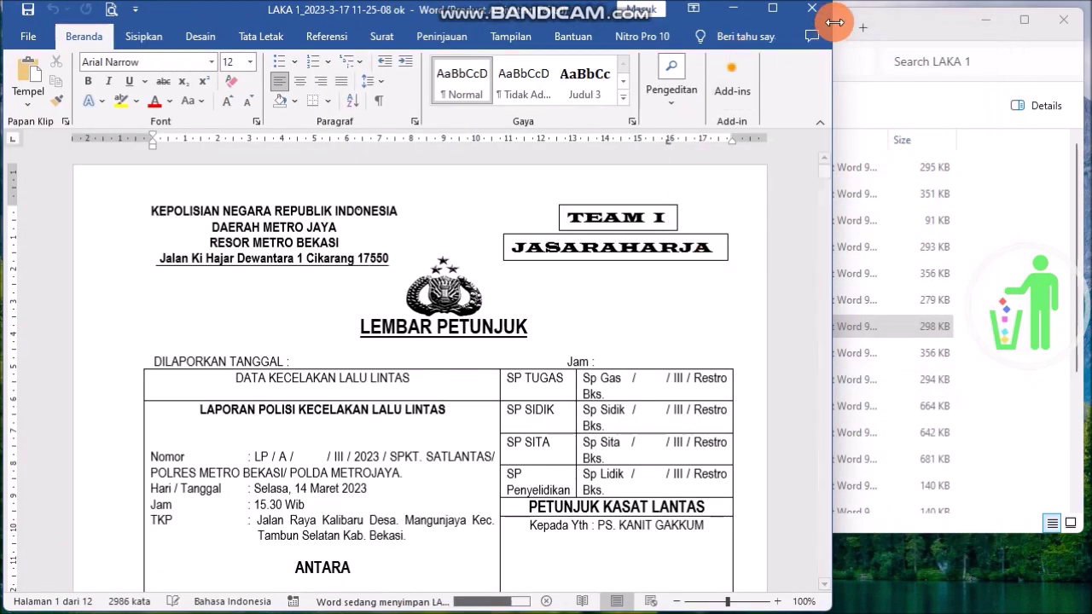
pyautogui.click(814, 17)
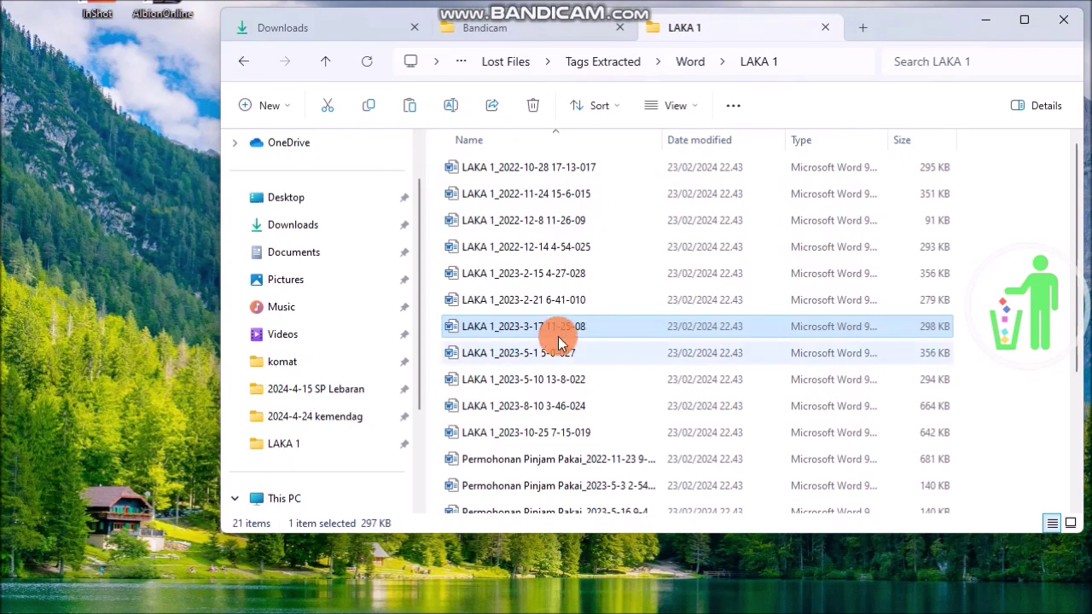
pyautogui.click(316, 21)
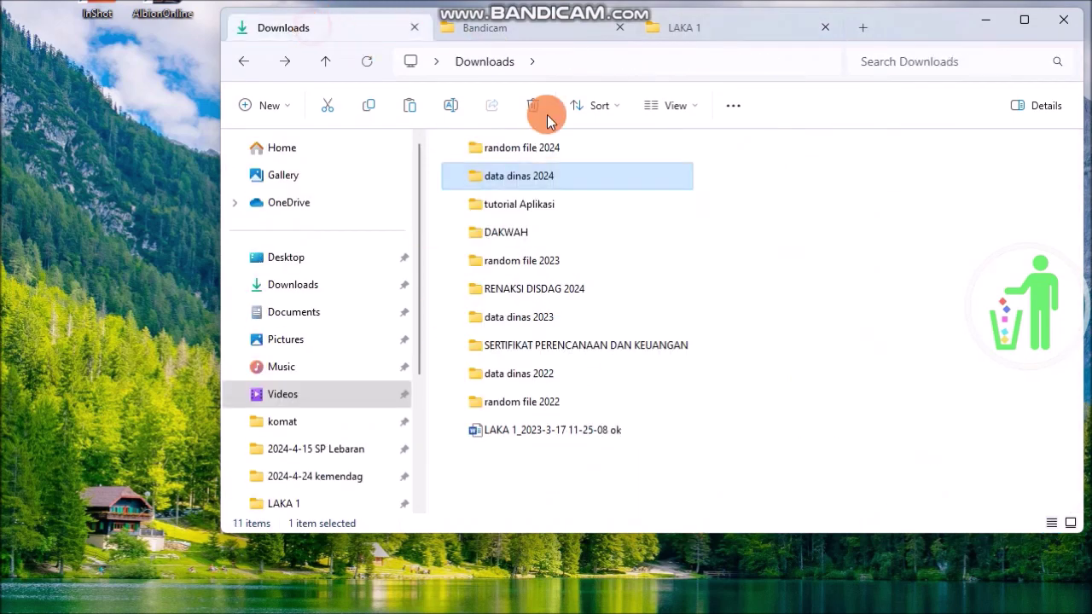
pyautogui.doubleClick(547, 430)
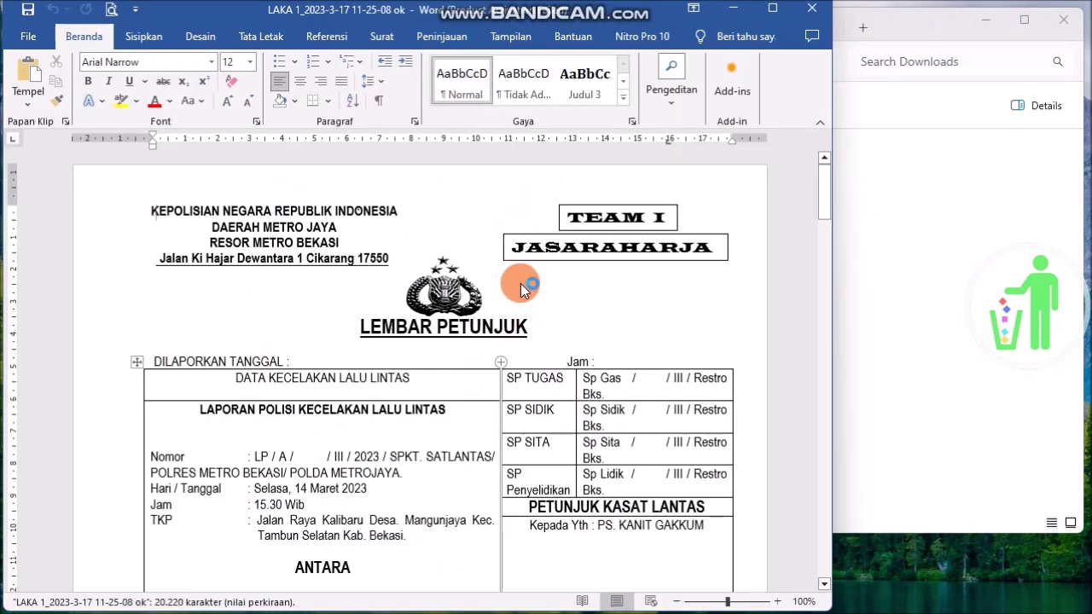
pyautogui.click(653, 134)
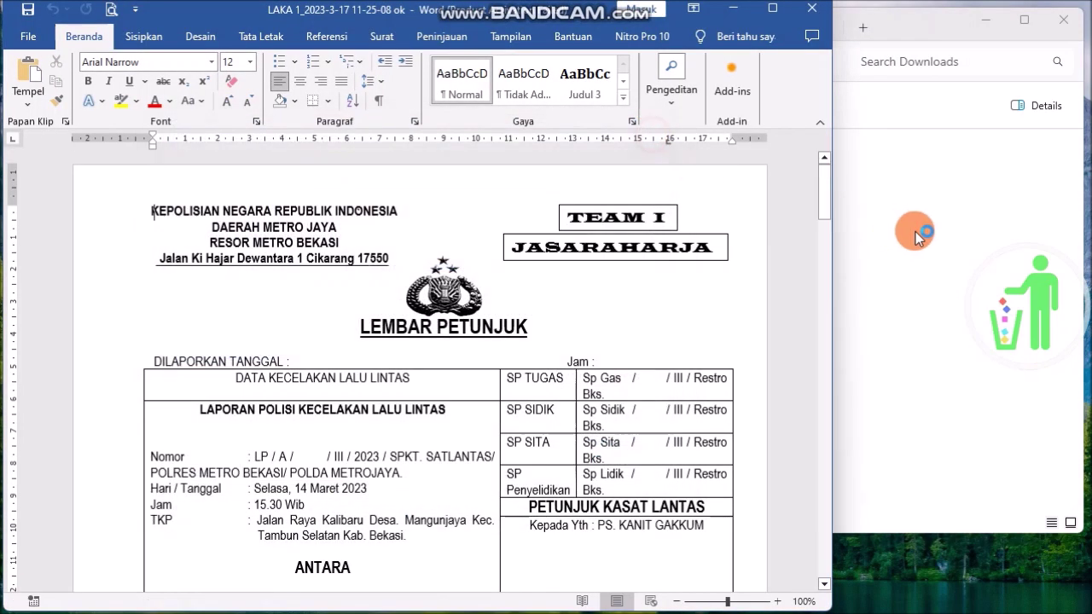
pyautogui.click(745, 11)
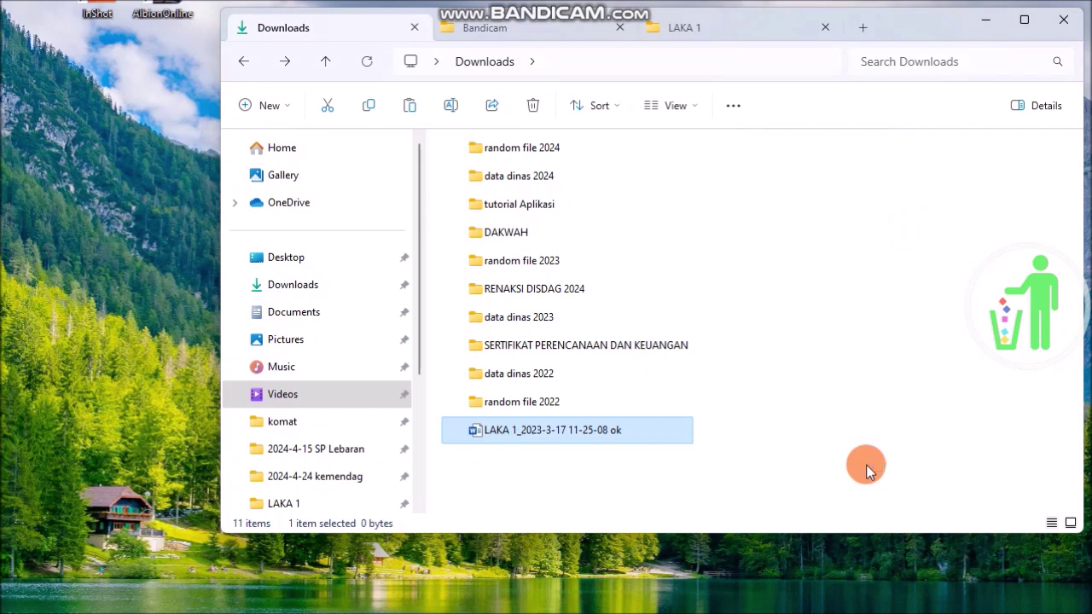